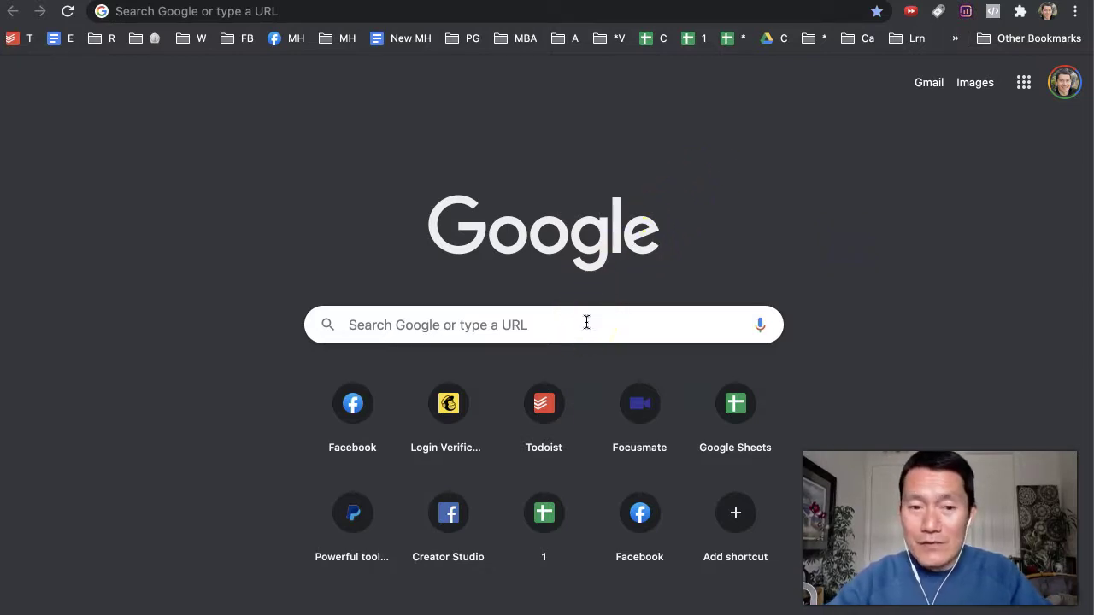
- Search the web for "google images" and open the "Images - Google" result
click(586, 322)
text(gogole images)
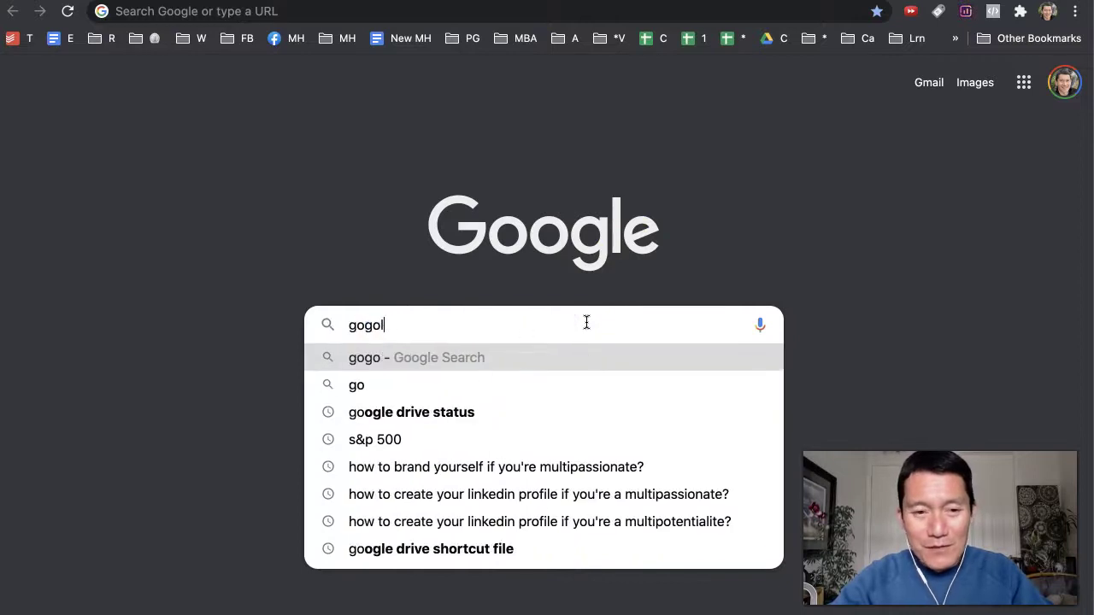
key(Return)
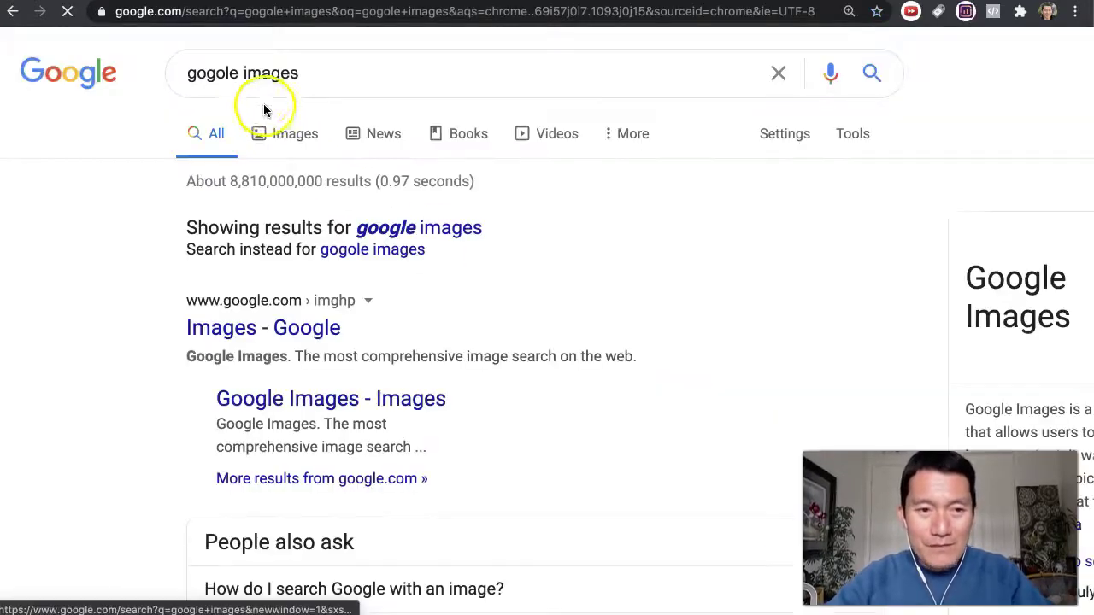
click(268, 335)
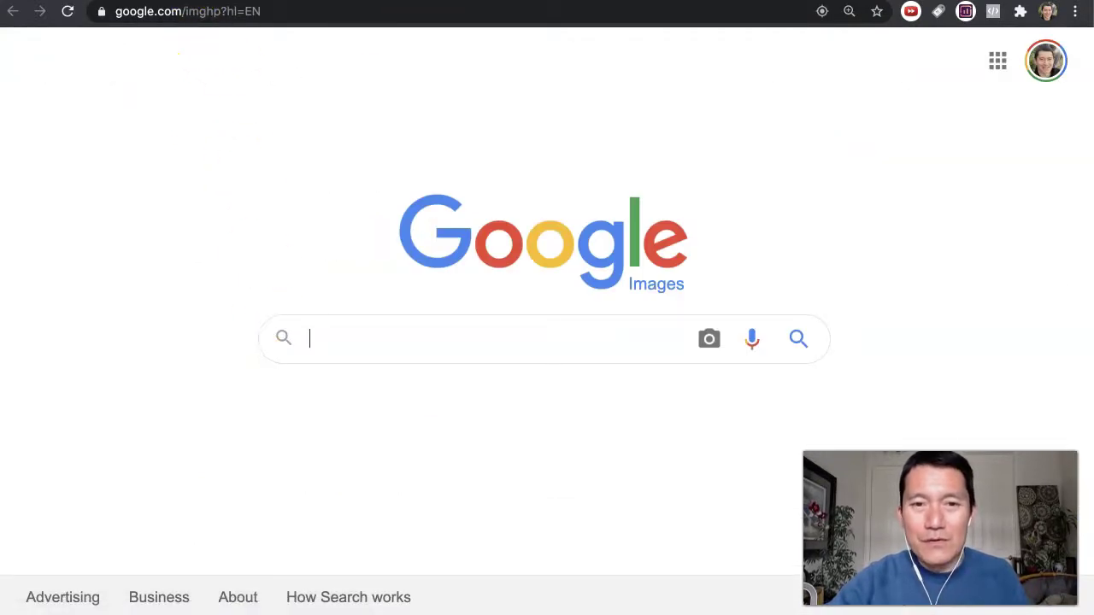
key(super+bracketleft)
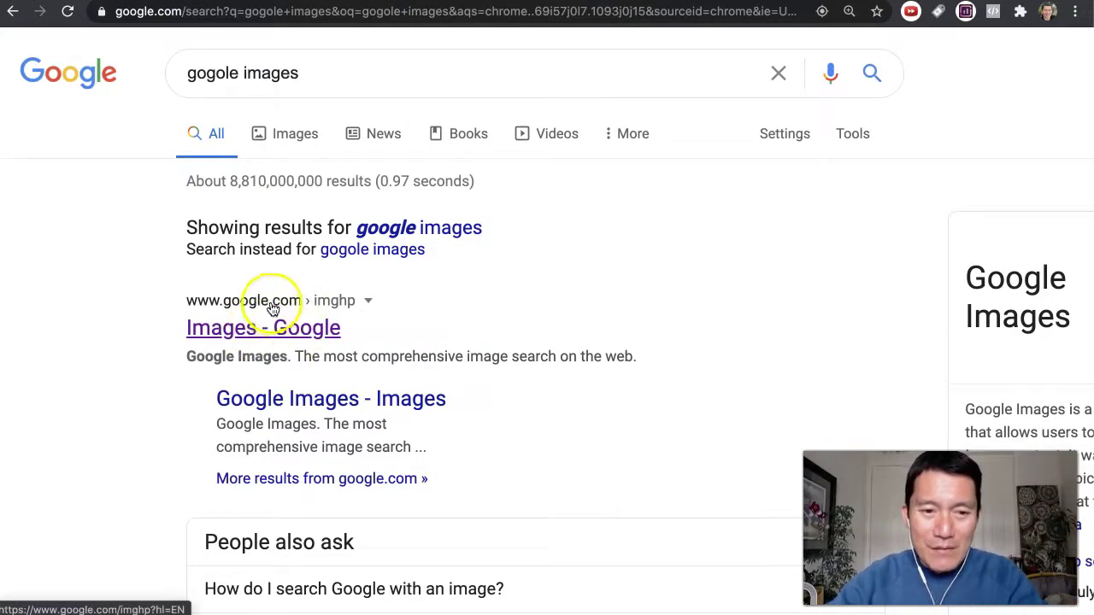
key(super+bracketright)
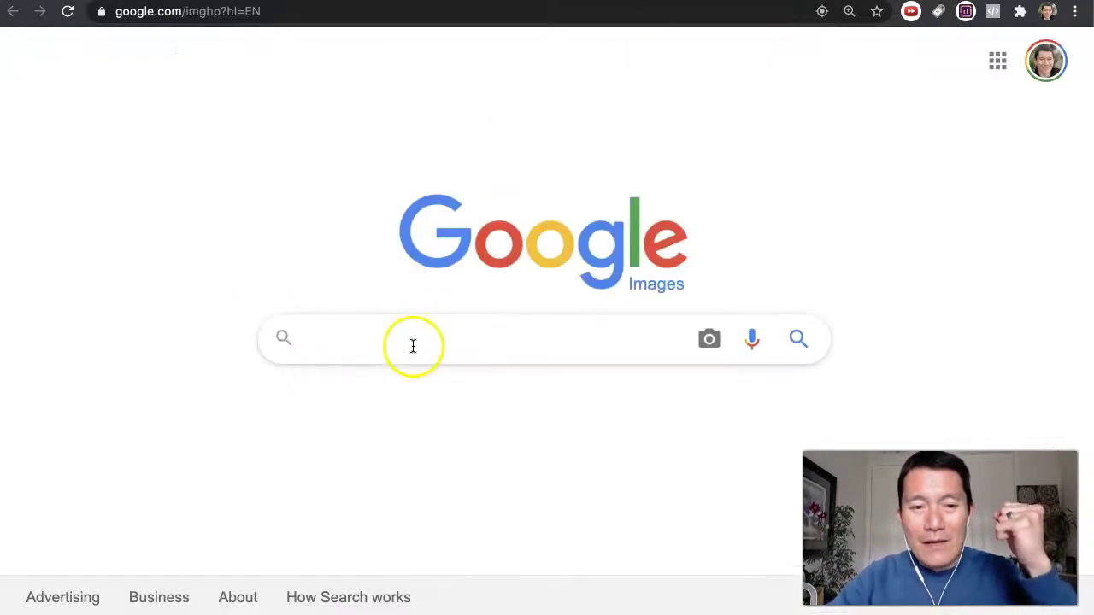
- Search Google Images for "mountains"
click(412, 345)
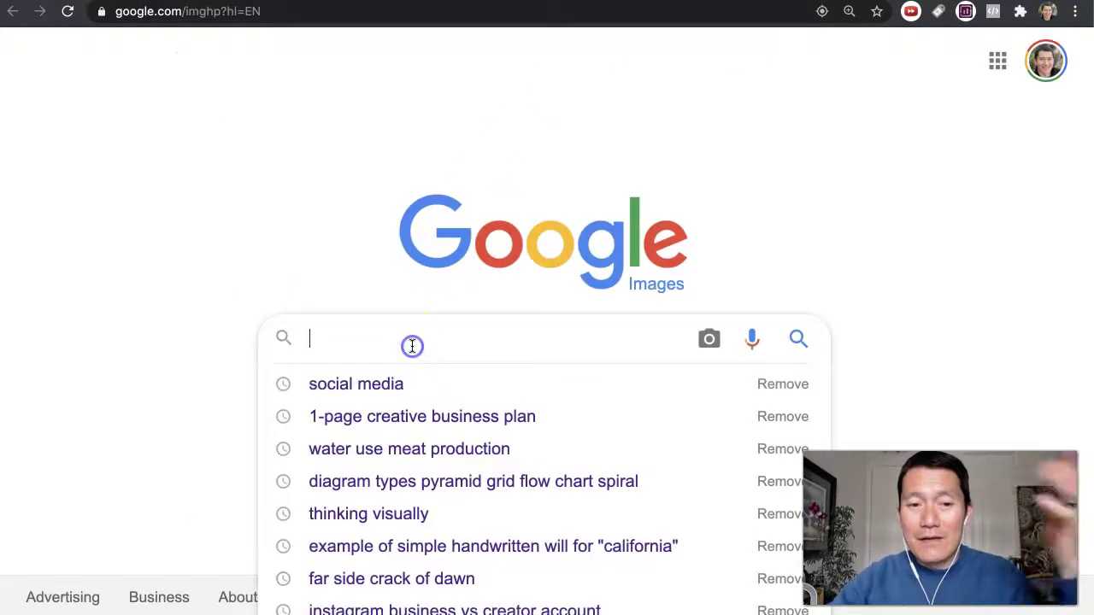
click(349, 286)
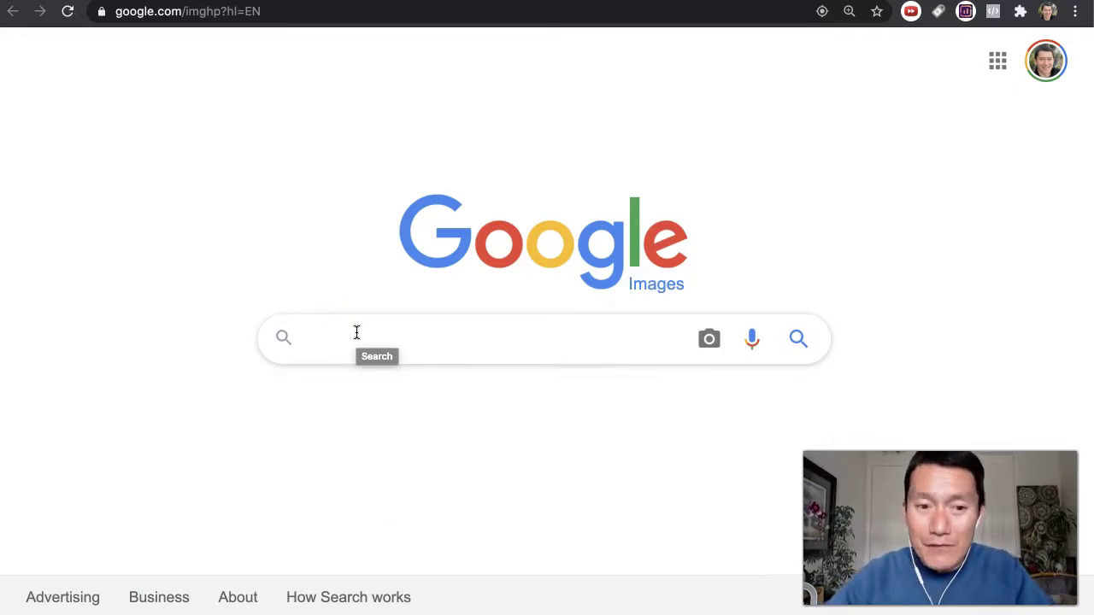
click(356, 332)
text(mountains)
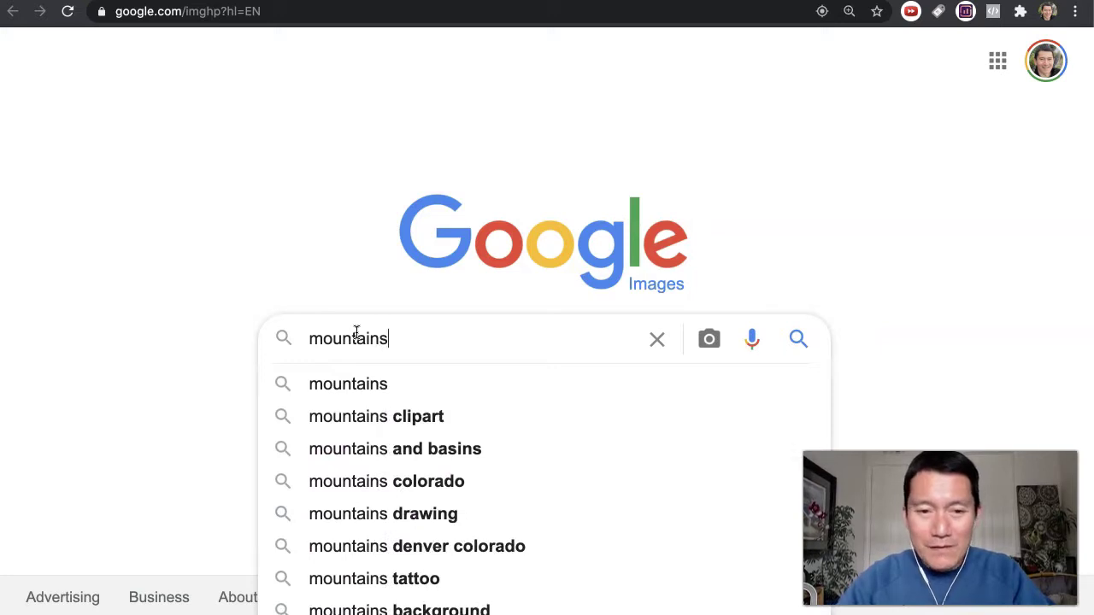
key(Return)
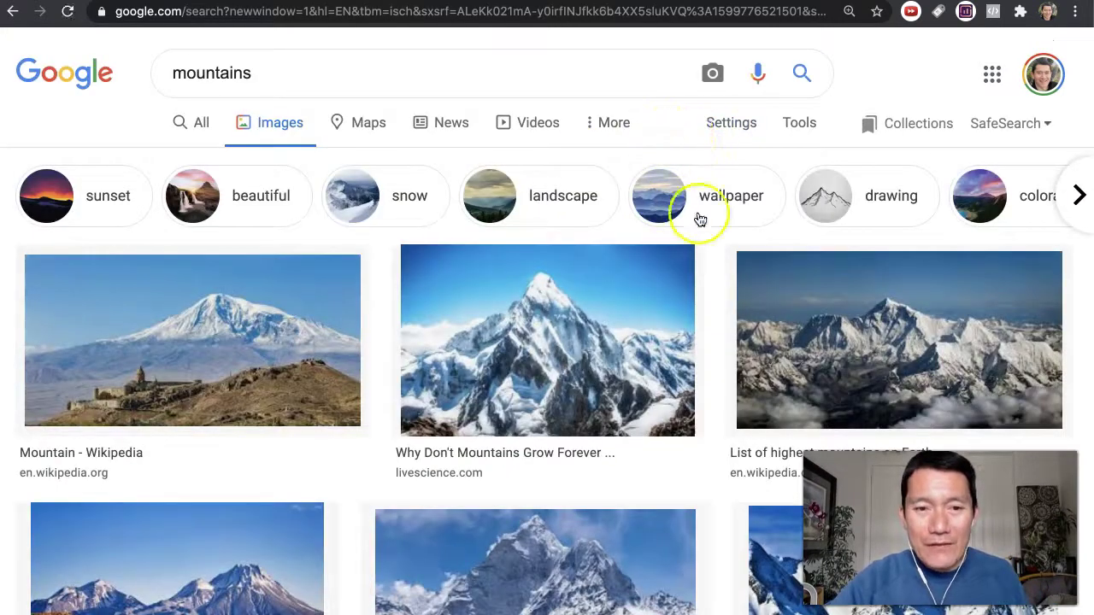
- Narrow the mountains image results to drawings with usage rights set to Creative Commons licenses
scroll(708, 281, down, 3)
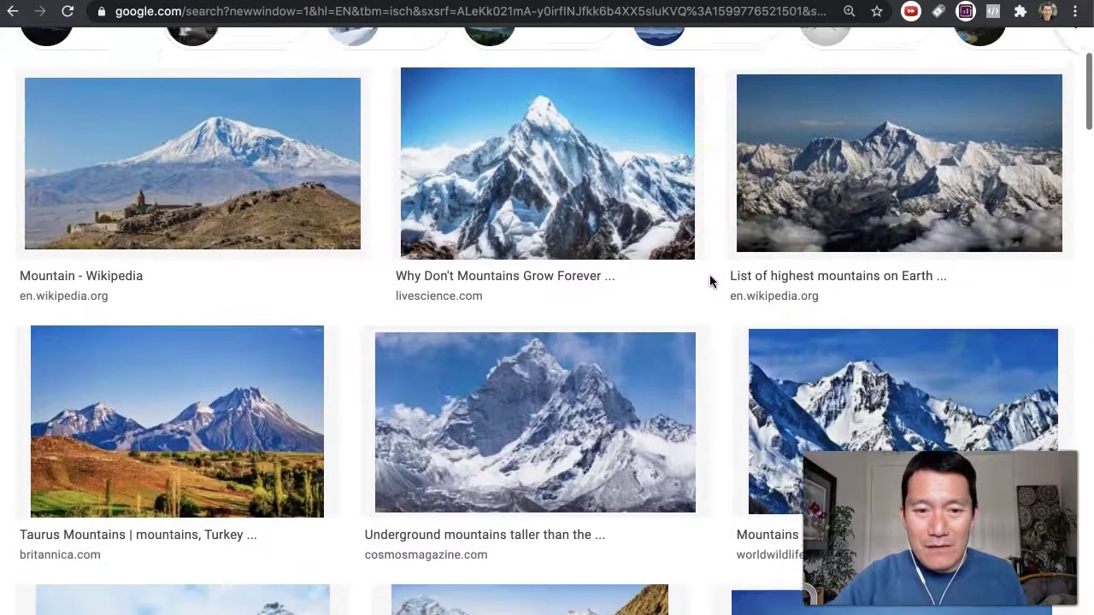
scroll(708, 281, up, 3)
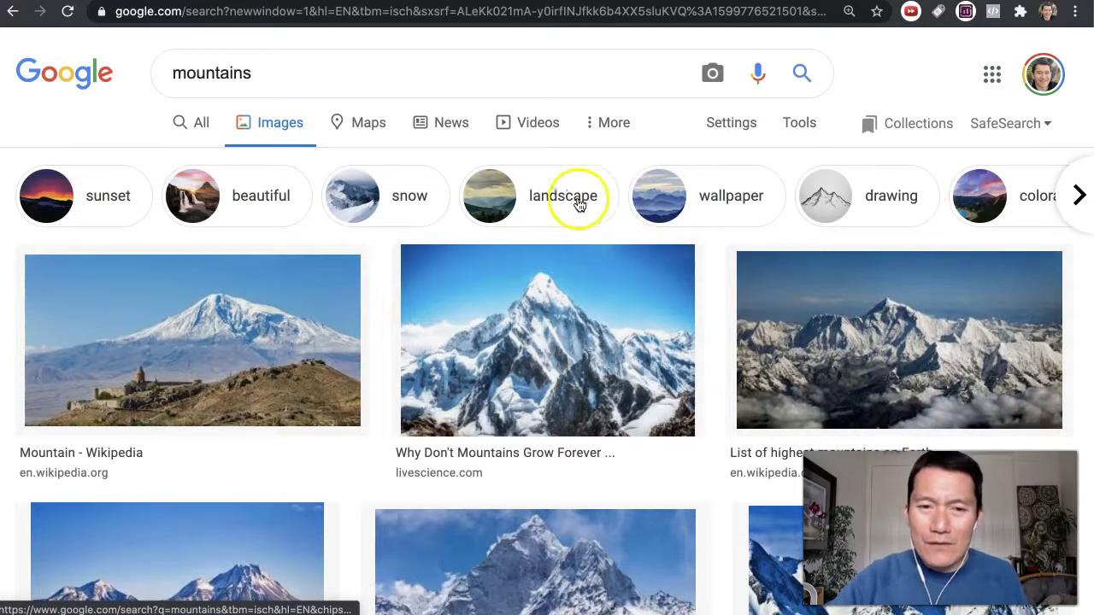
click(827, 199)
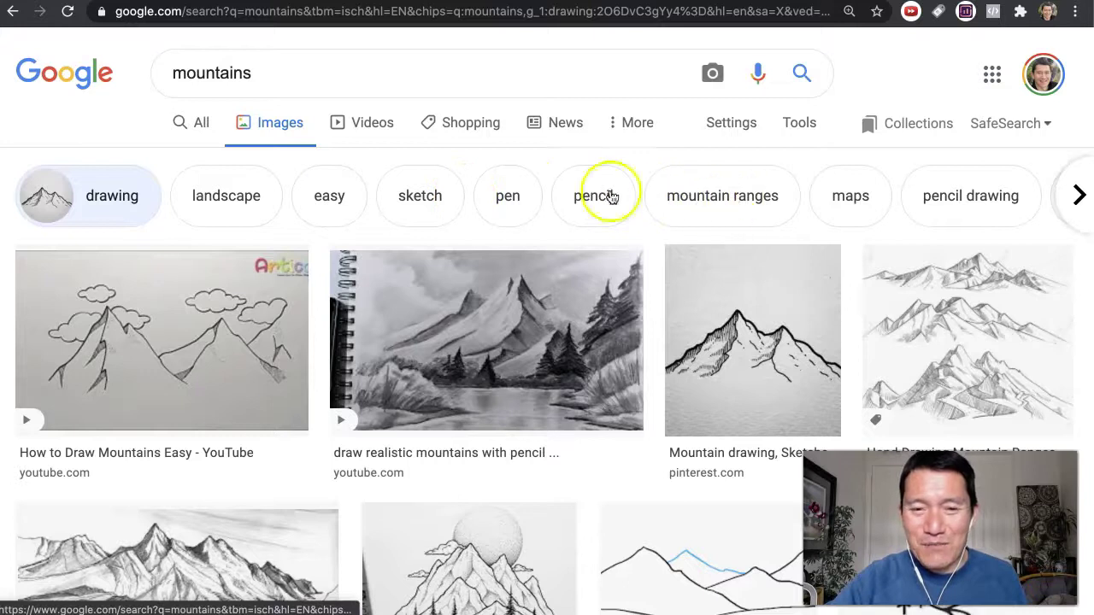
click(808, 132)
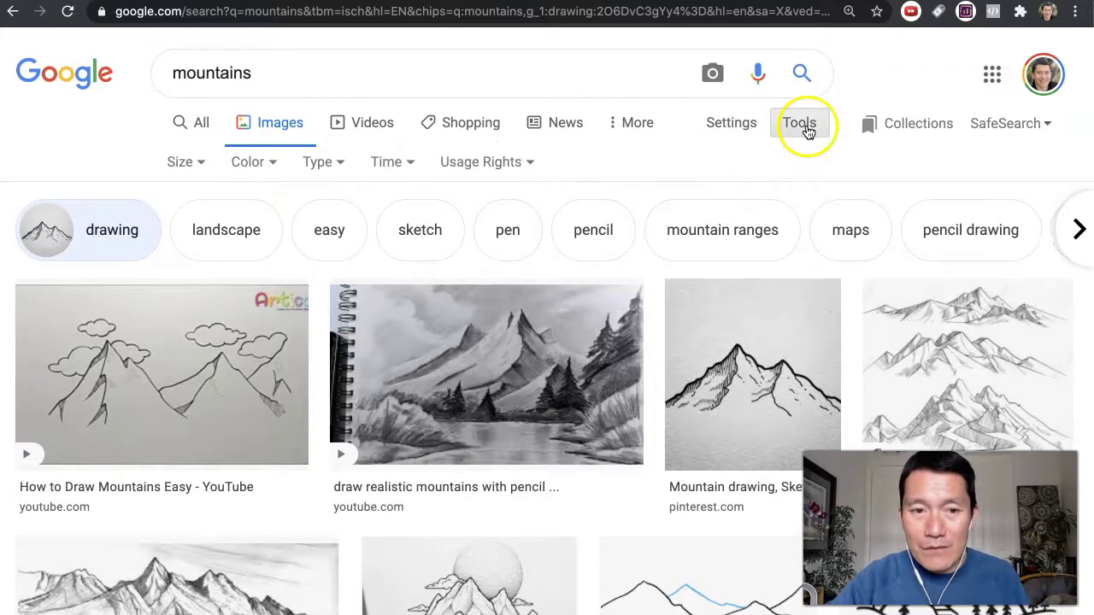
click(499, 164)
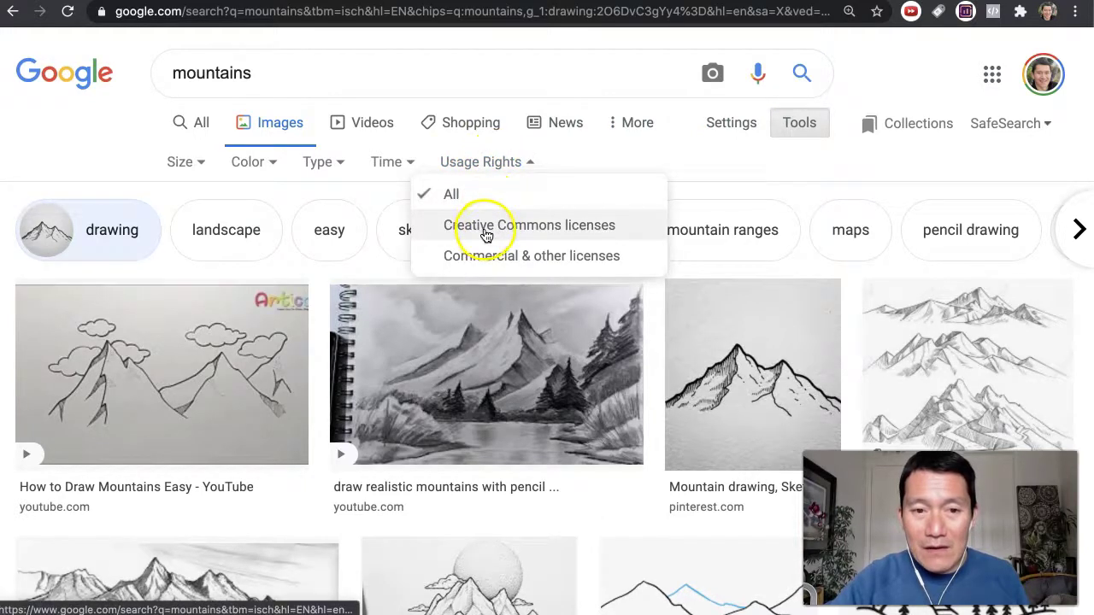
click(530, 229)
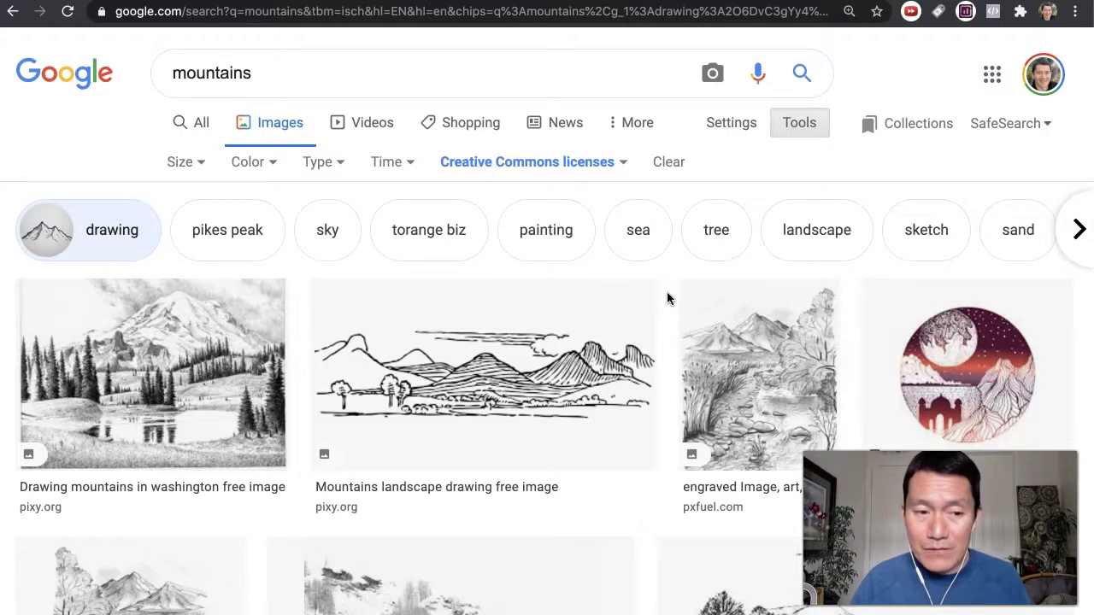
- Examine the Creative Commons mountain drawings and the available Size, Color, Type and Time filter options
click(184, 304)
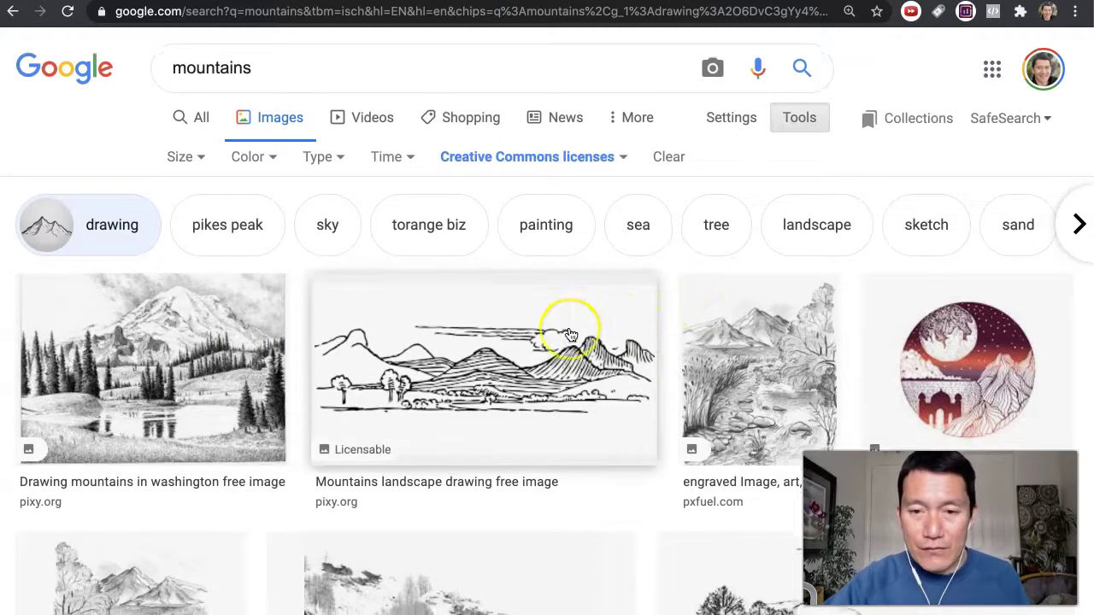
scroll(568, 329, down, 2)
scroll(571, 334, up, 2)
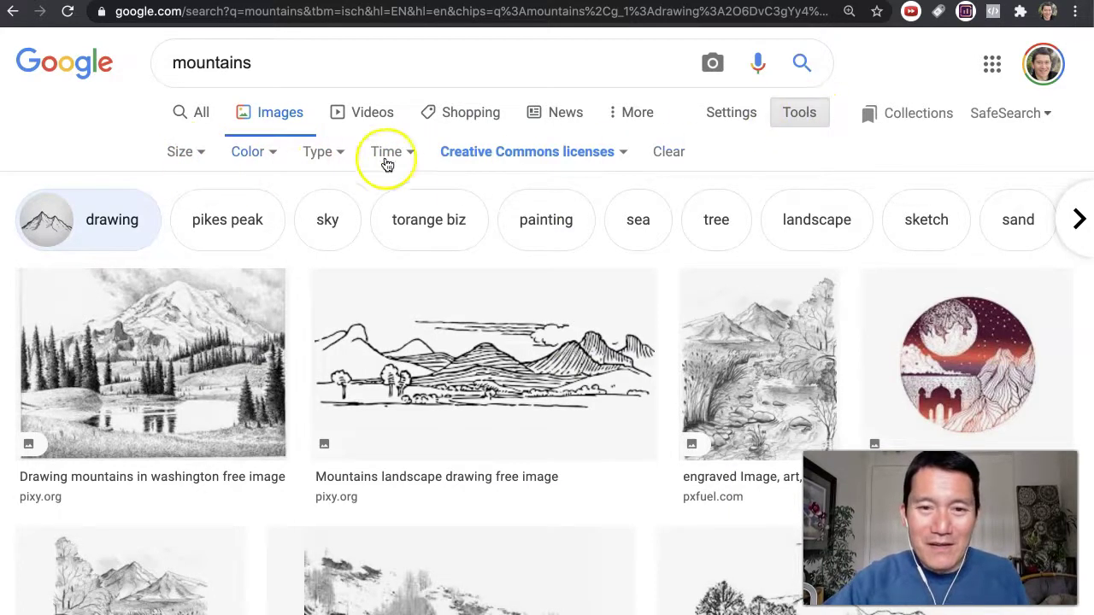
click(184, 151)
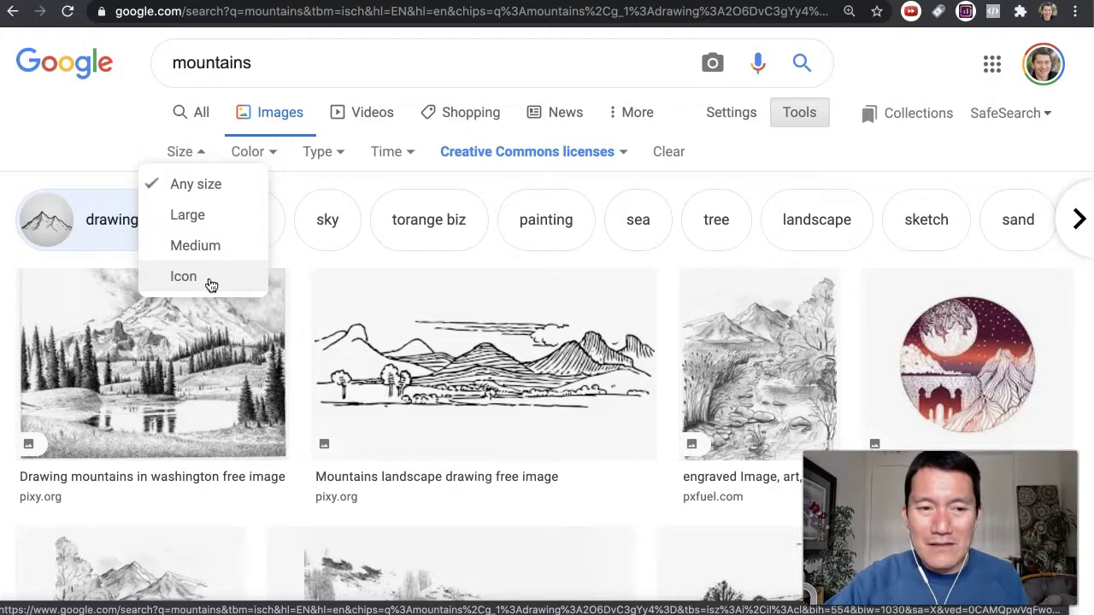
click(245, 156)
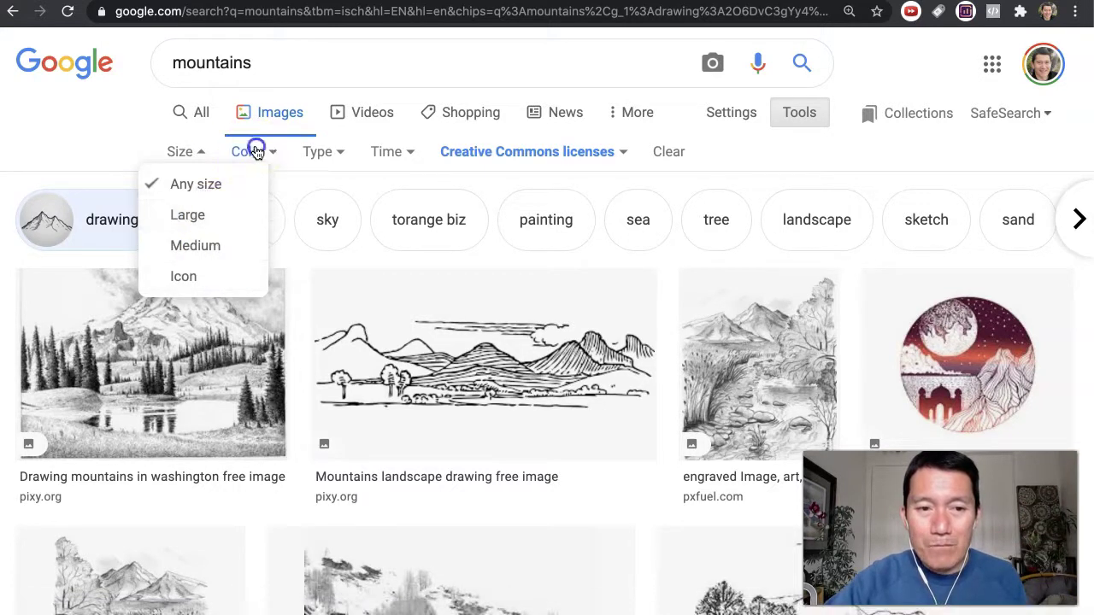
click(255, 151)
click(329, 151)
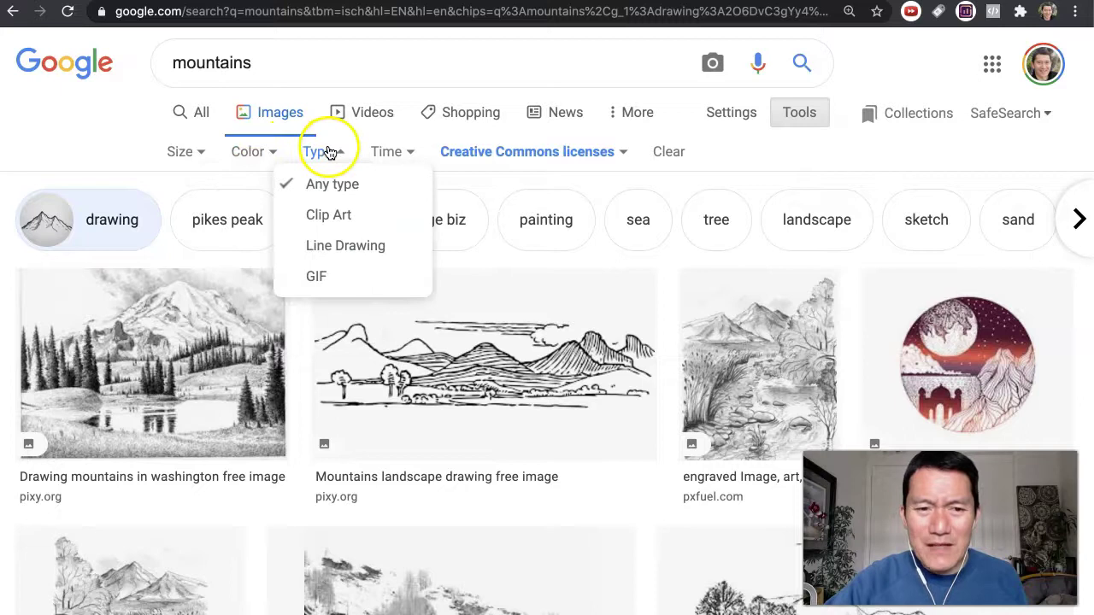
click(388, 151)
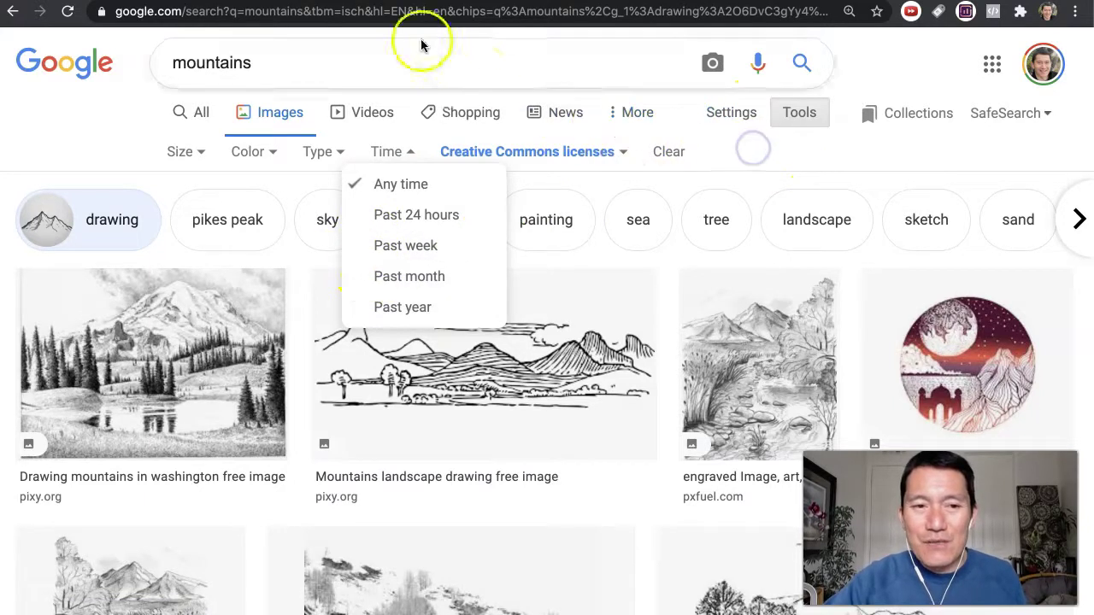
click(724, 165)
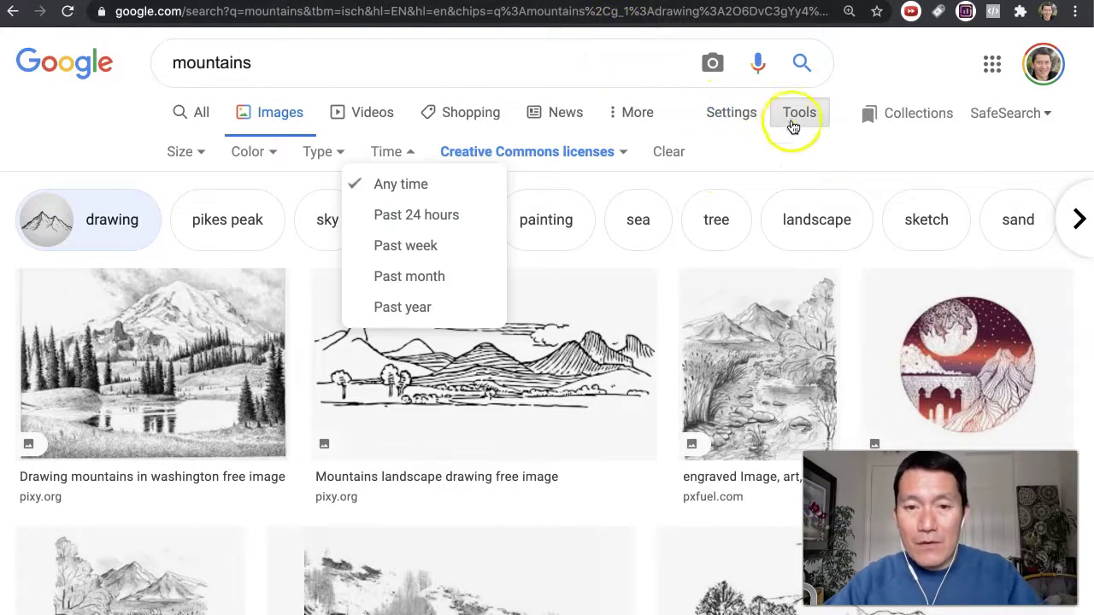
click(764, 146)
- In a new tab, search for "creative commons image search" and open the CC Search - Creative Commons result
key(ctrl+t)
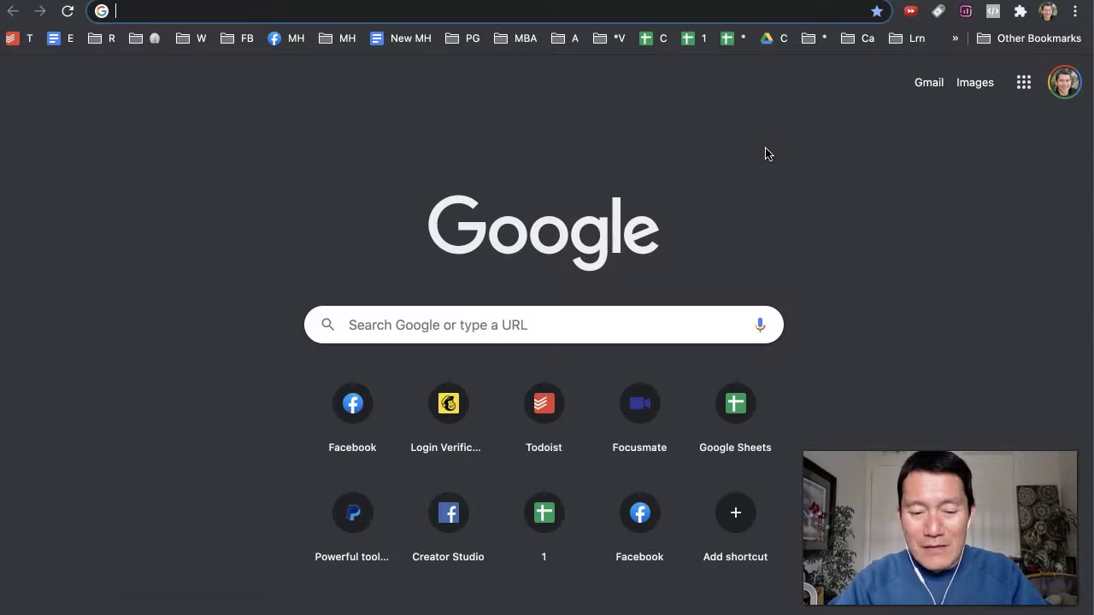
text(creative commons image search)
key(Return)
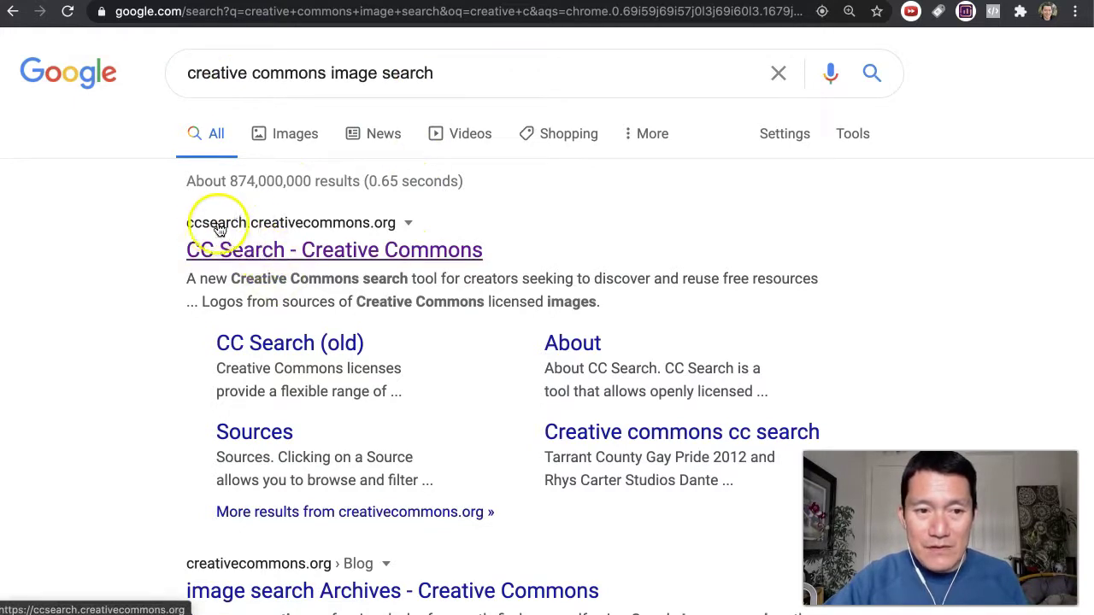
click(323, 257)
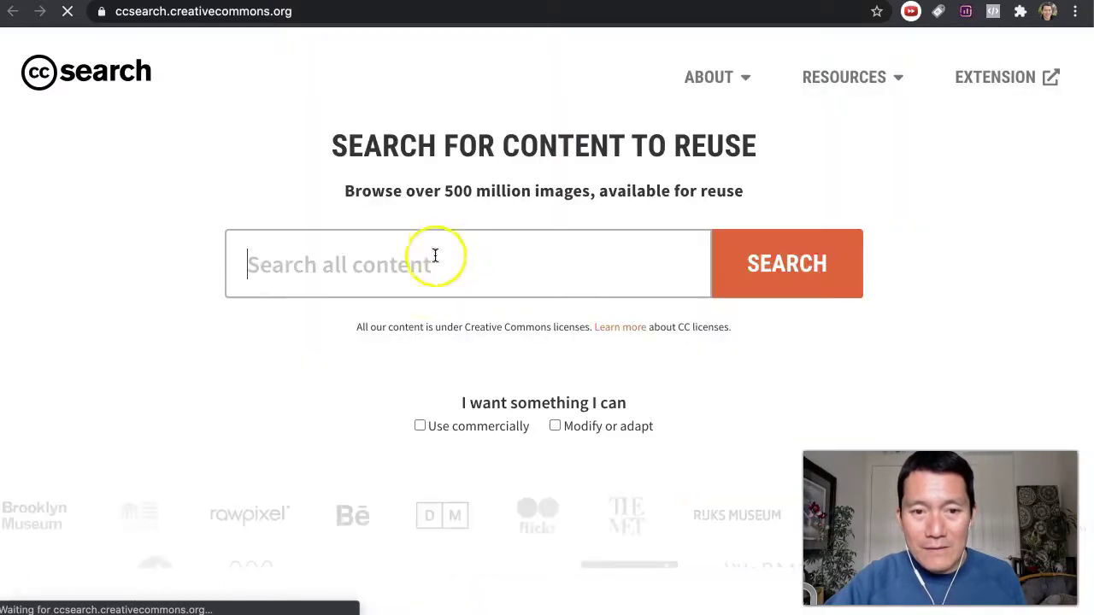
- Search the CC Search site for "mountains"
drag(346, 147, 735, 128)
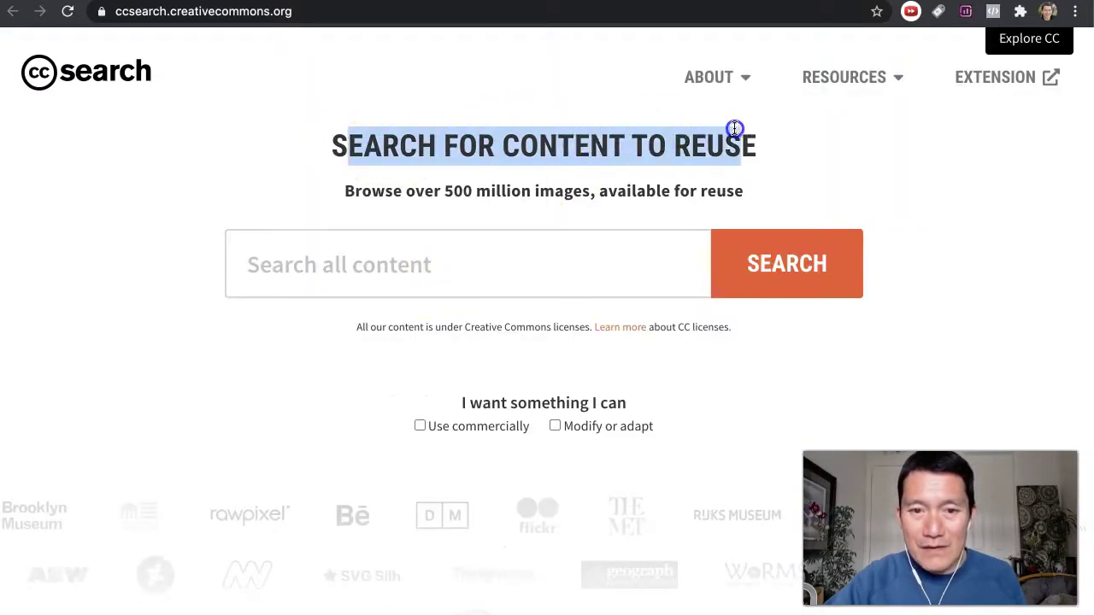
click(740, 129)
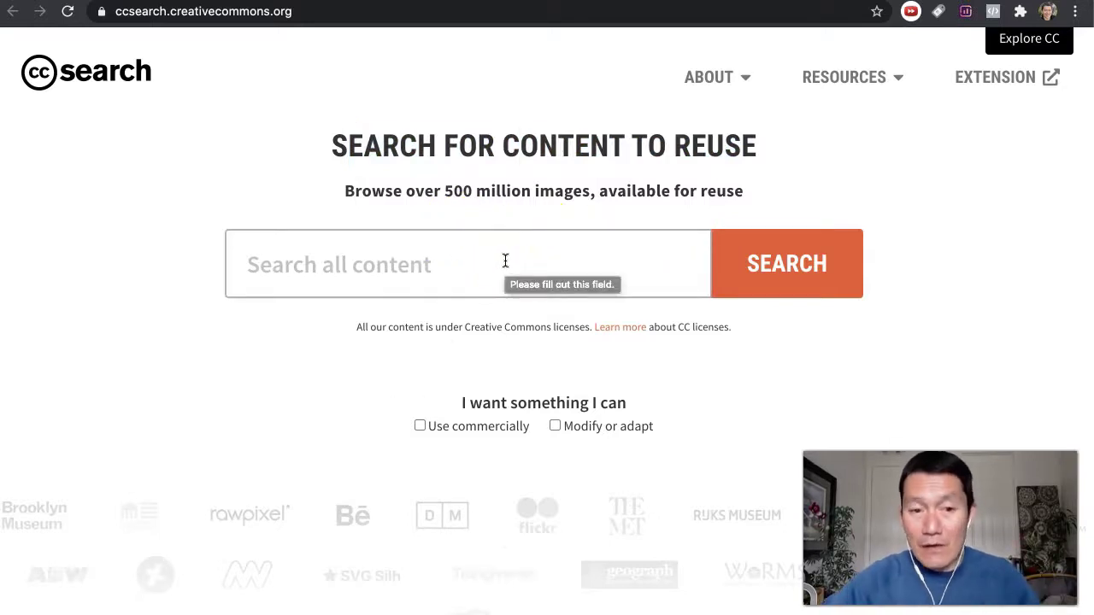
click(505, 260)
text(mo)
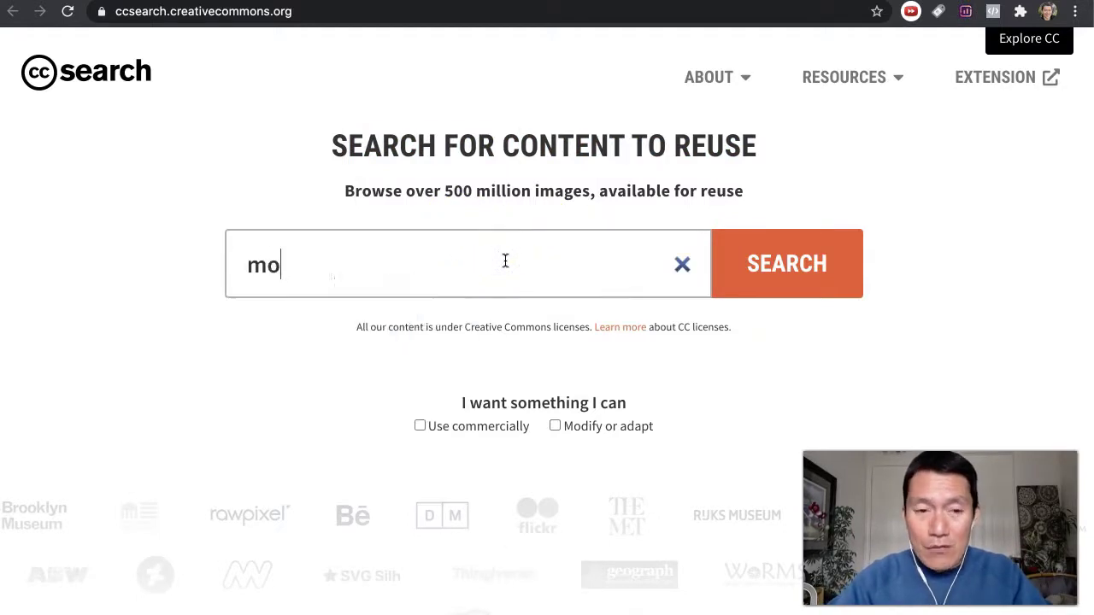
text(untains)
key(Return)
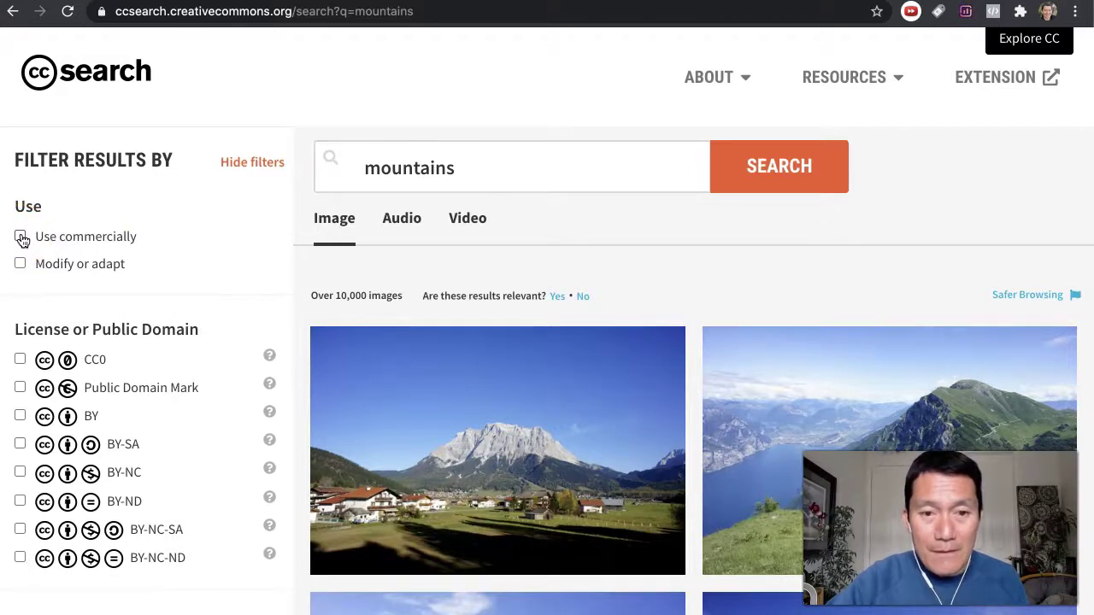
- Filter the CC Search results to images that can be used commercially and modified or adapted
click(20, 238)
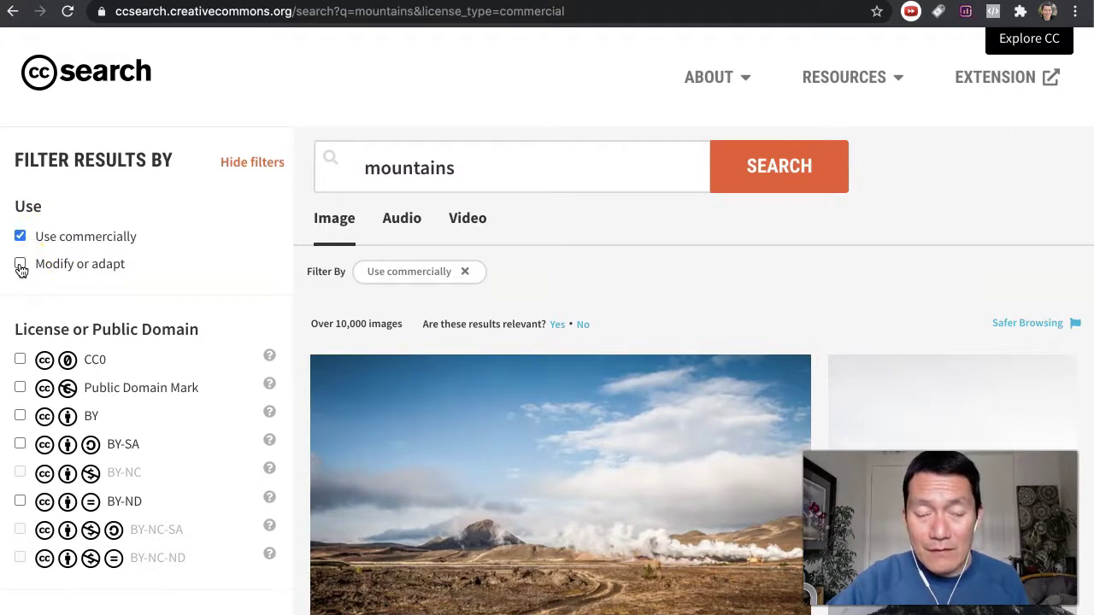
key(ctrl+minus)
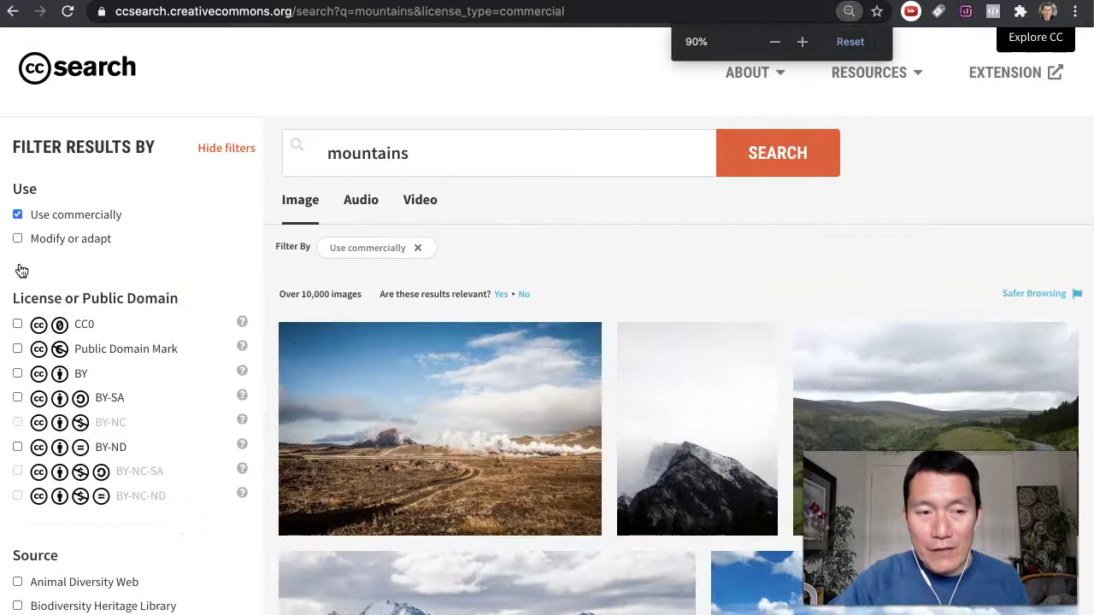
key(ctrl+plus)
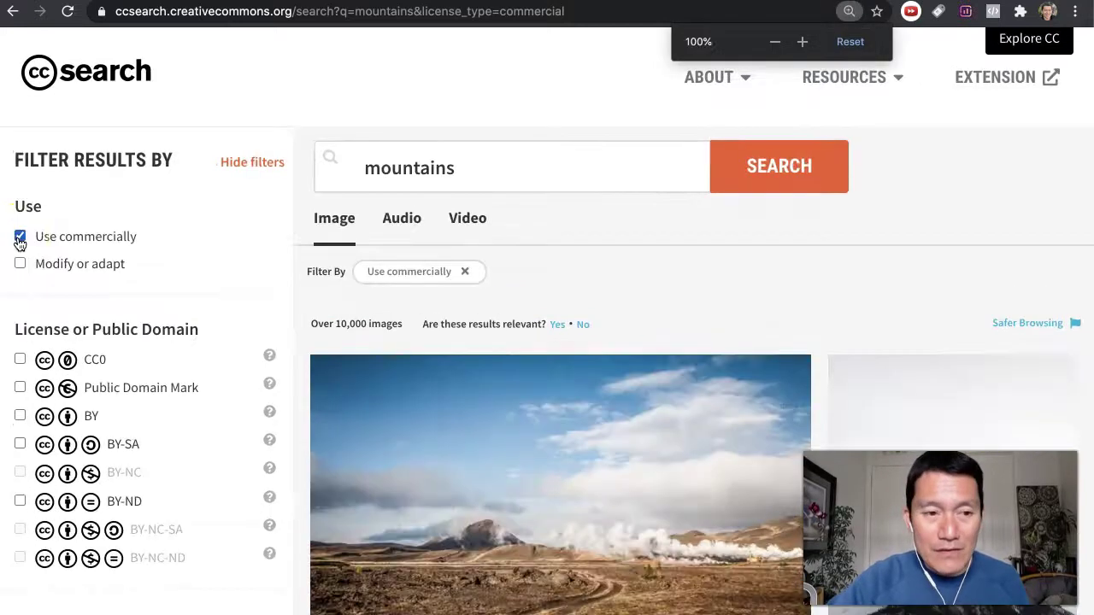
click(26, 265)
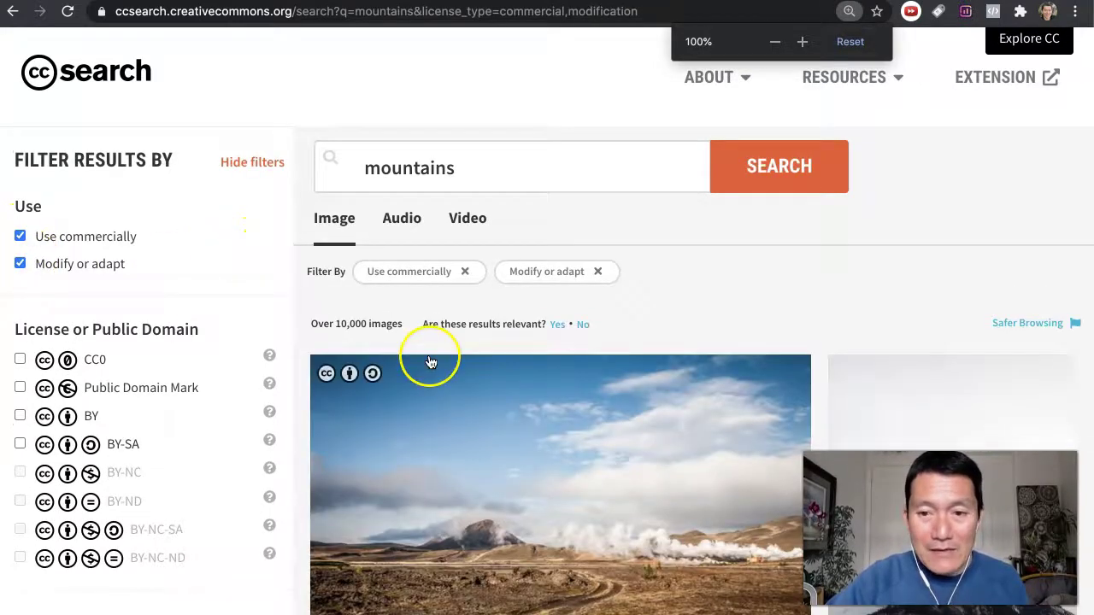
- Restrict the mountains results to the CC0 license and browse the matching images
scroll(431, 362, down, 1)
scroll(431, 362, down, 5)
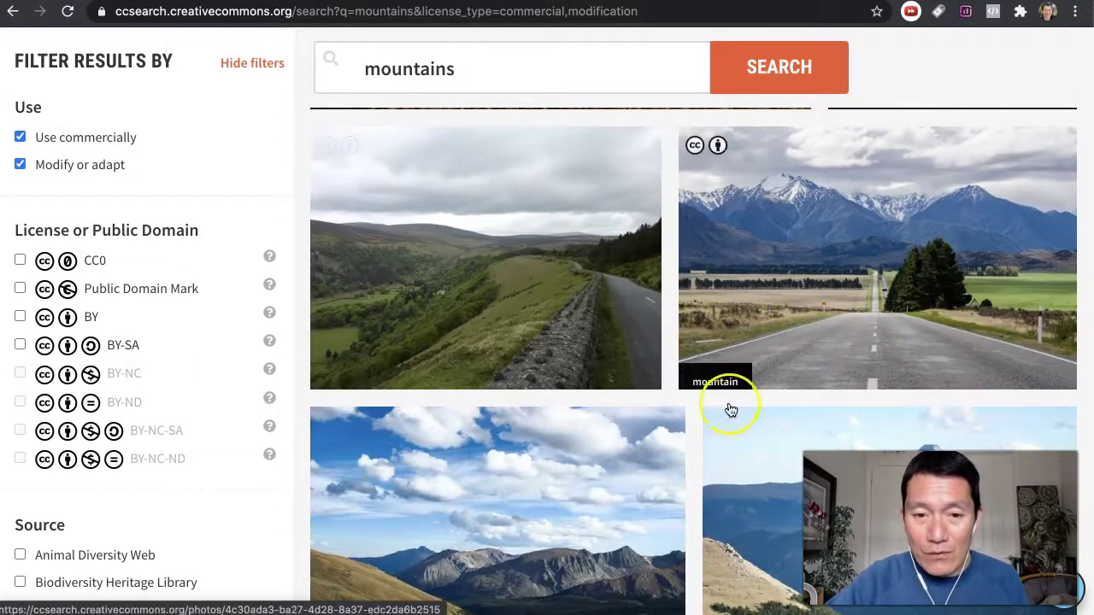
scroll(690, 415, down, 1)
mouse_move(581, 410)
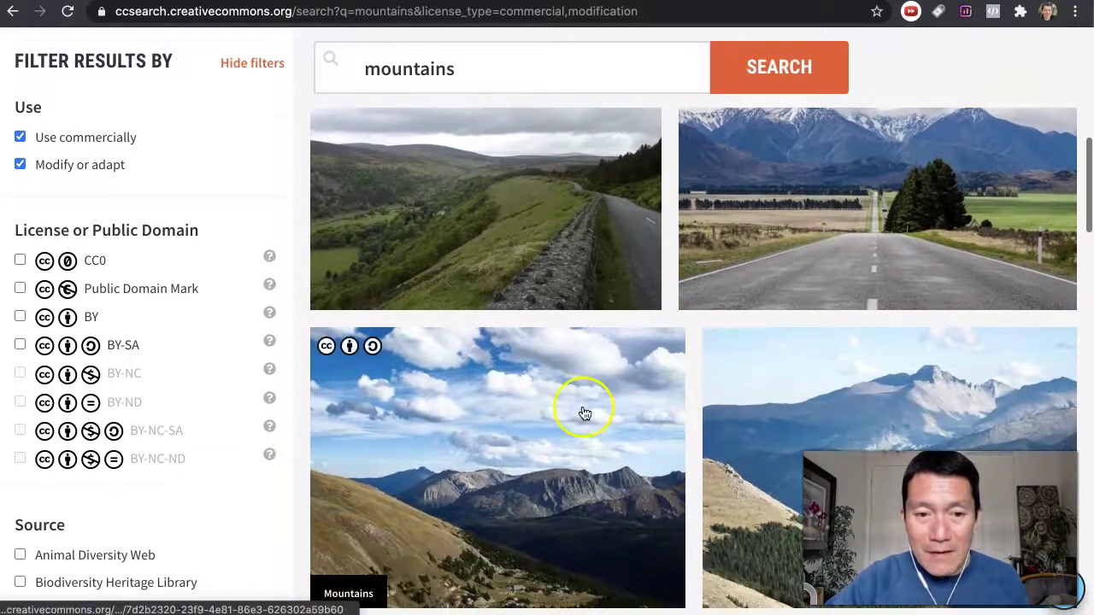
click(21, 262)
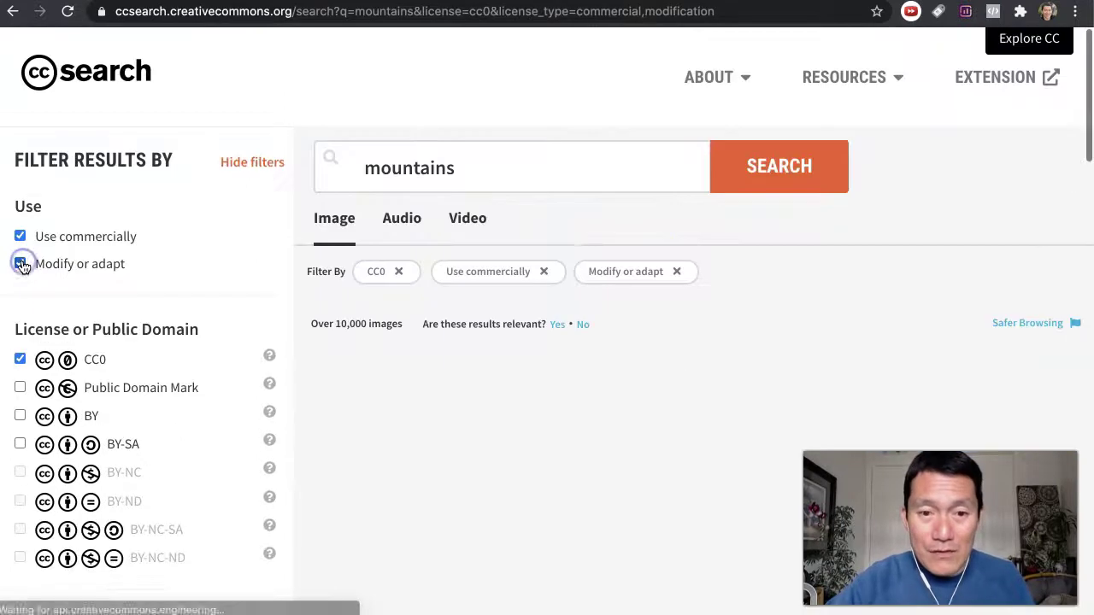
scroll(469, 293, down, 2)
scroll(469, 293, down, 4)
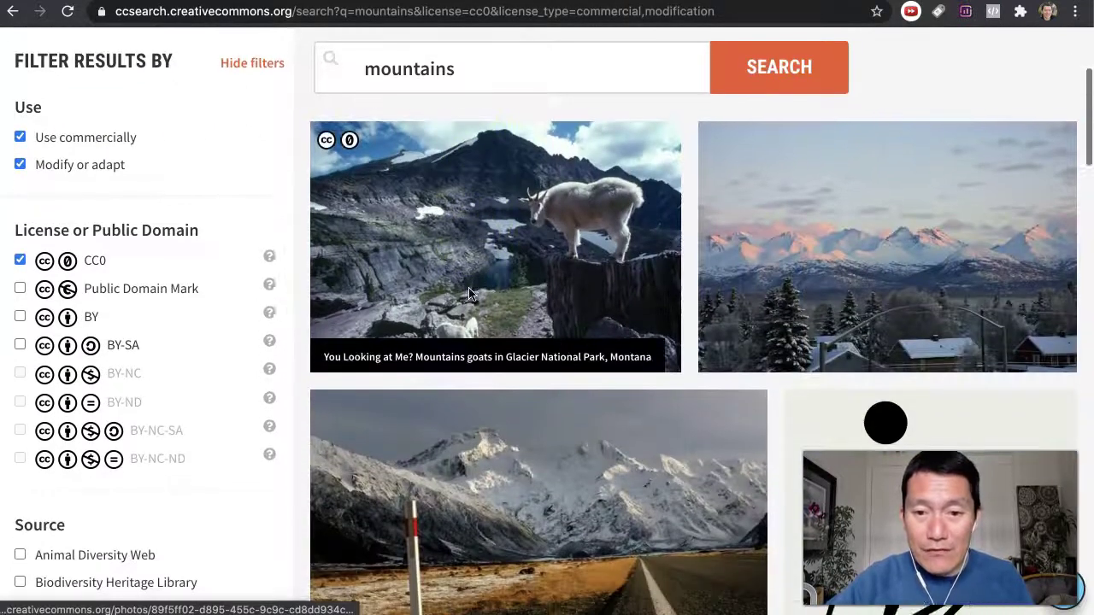